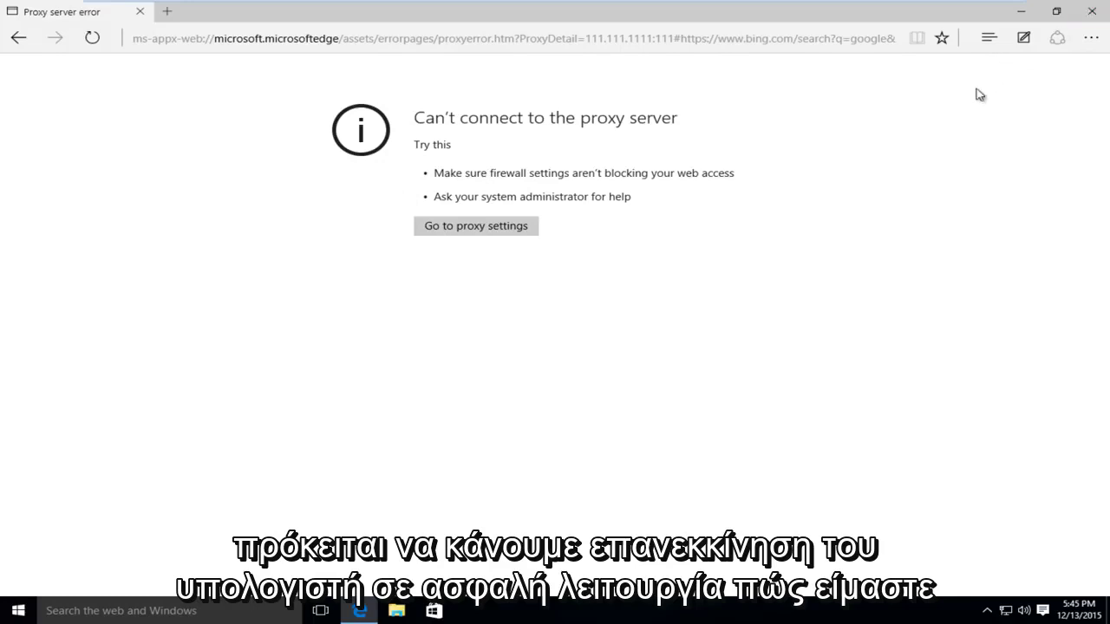
# - Close the browser showing the proxy error and Shift-restart Windows into the recovery options
pyautogui.click(1091, 11)
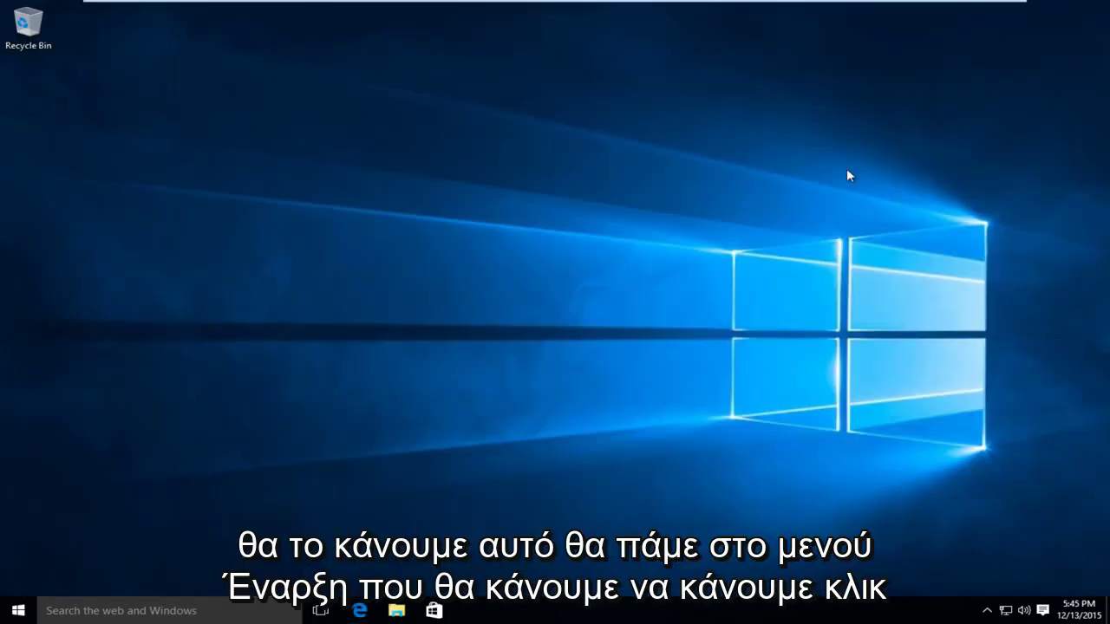
pyautogui.click(10, 614)
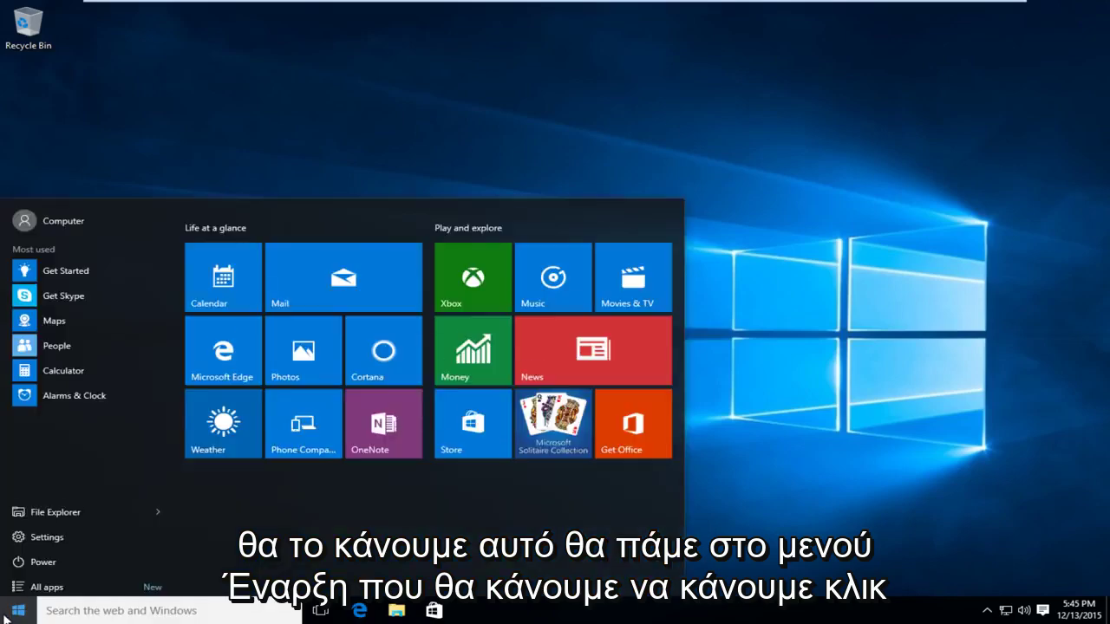
pyautogui.click(41, 560)
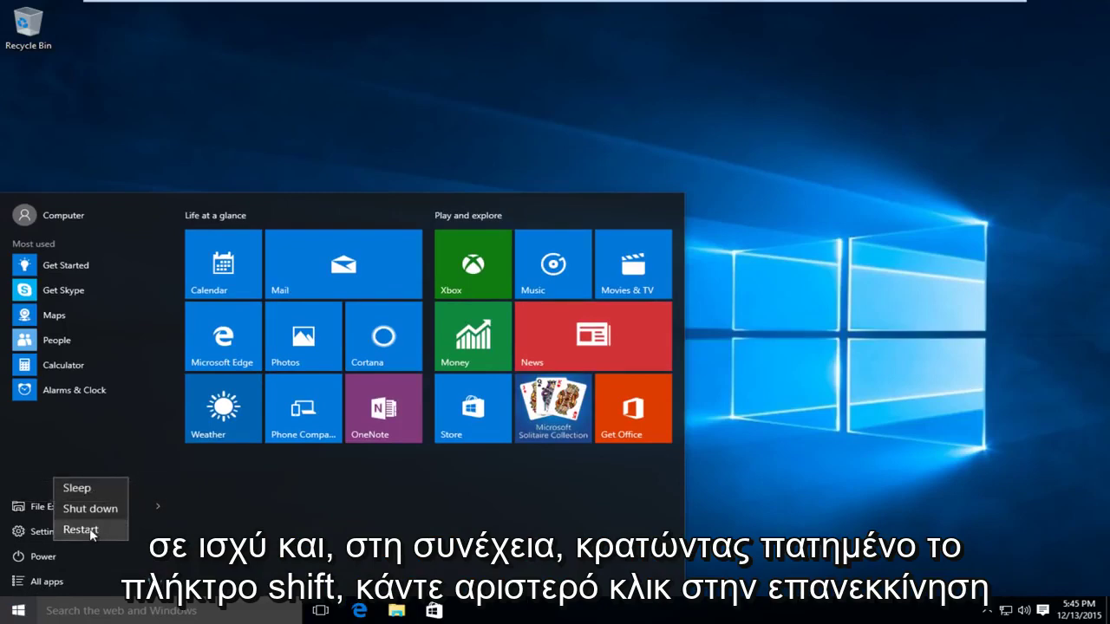
pyautogui.keyDown('shift'); pyautogui.click(92, 530); pyautogui.keyUp('shift')
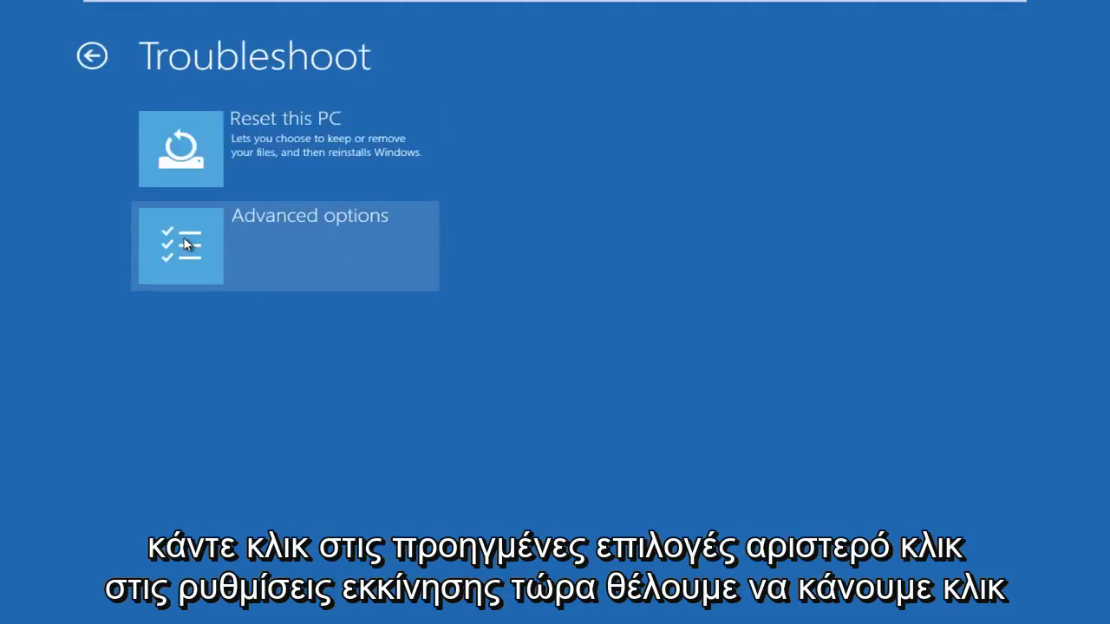
# - Go to Advanced options > Startup Settings to reboot into Safe Mode
pyautogui.click(184, 245)
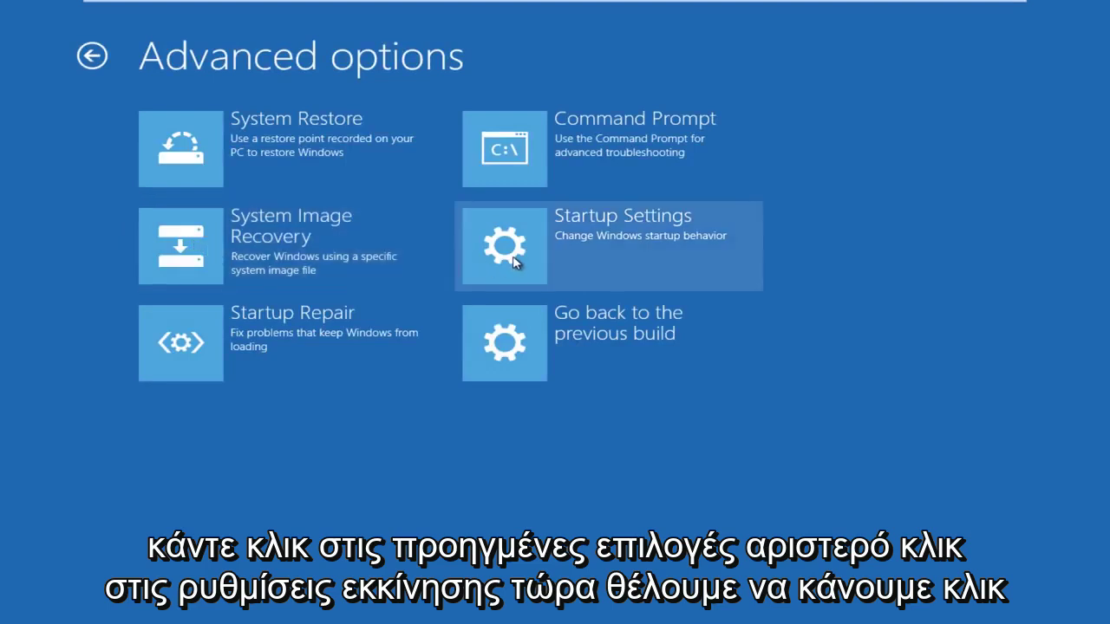
pyautogui.click(517, 260)
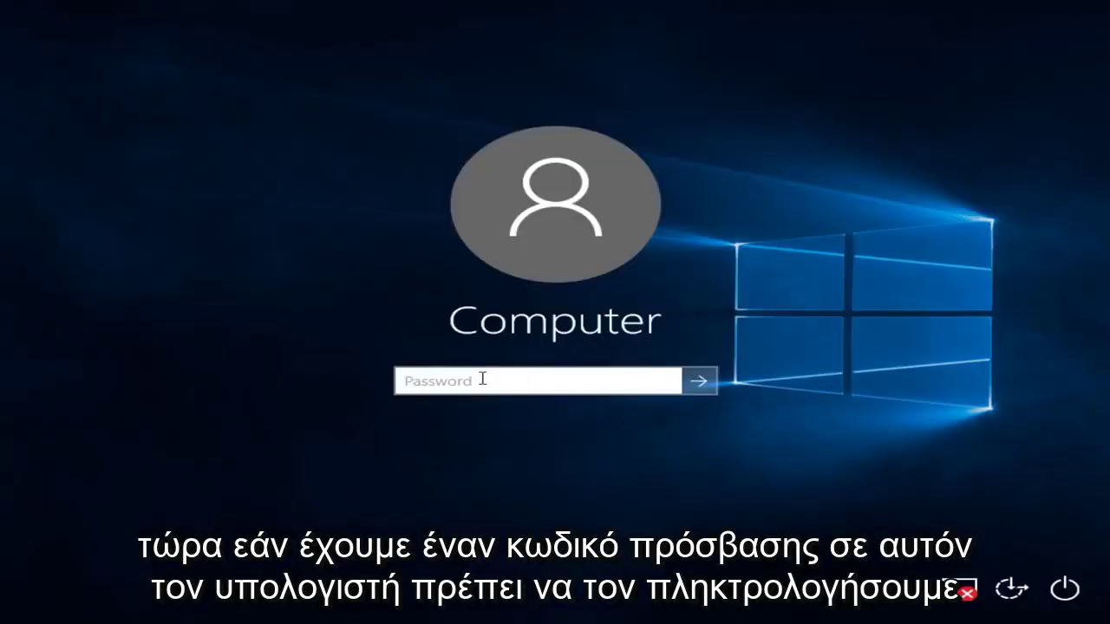
# - Sign in to Safe Mode with the account password and launch regedit from the Run box
pyautogui.write('1234')
pyautogui.press('Return')
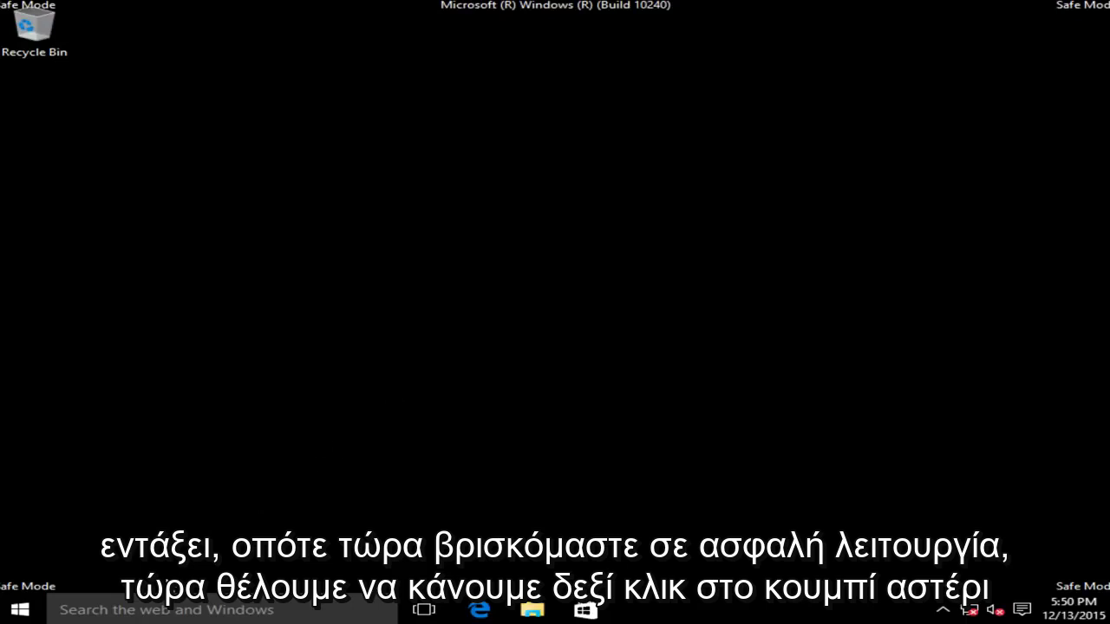
pyautogui.rightClick(15, 610)
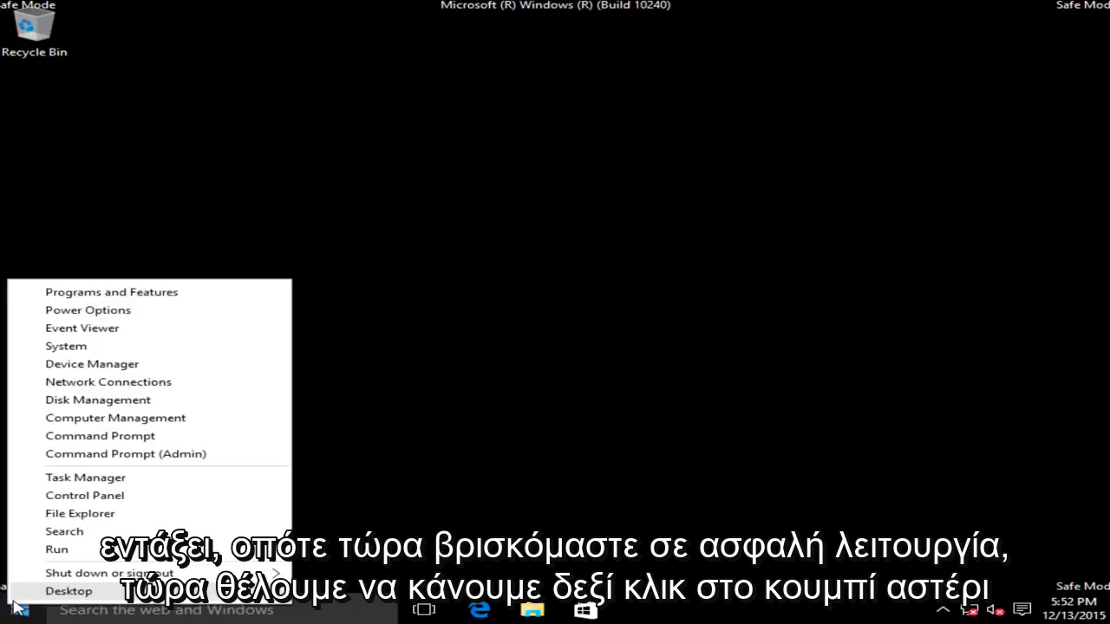
pyautogui.click(57, 549)
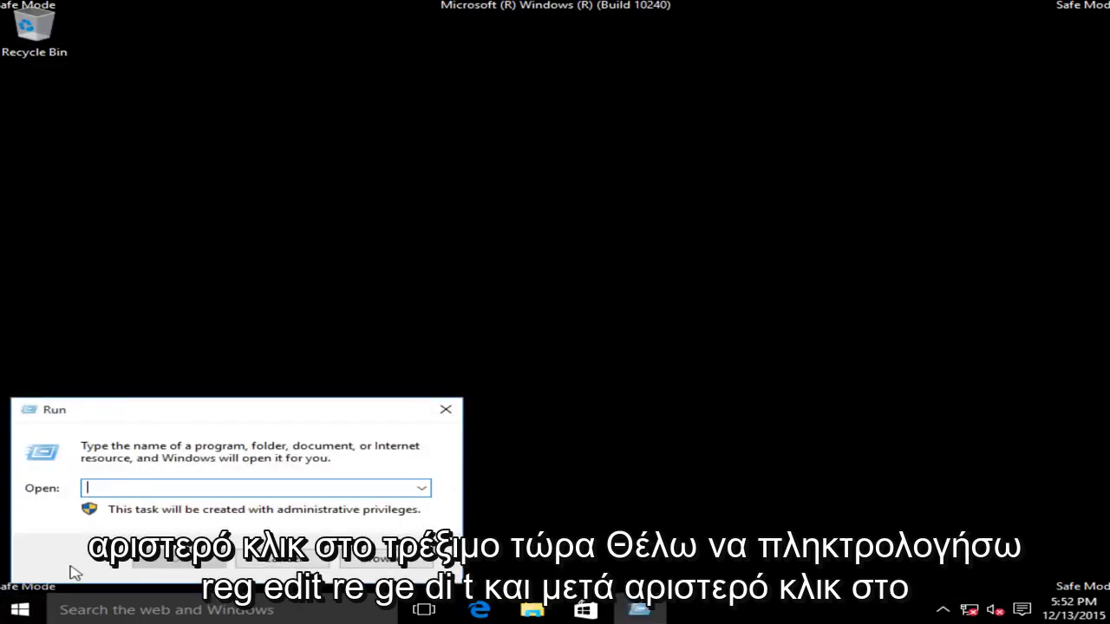
pyautogui.write('regedit')
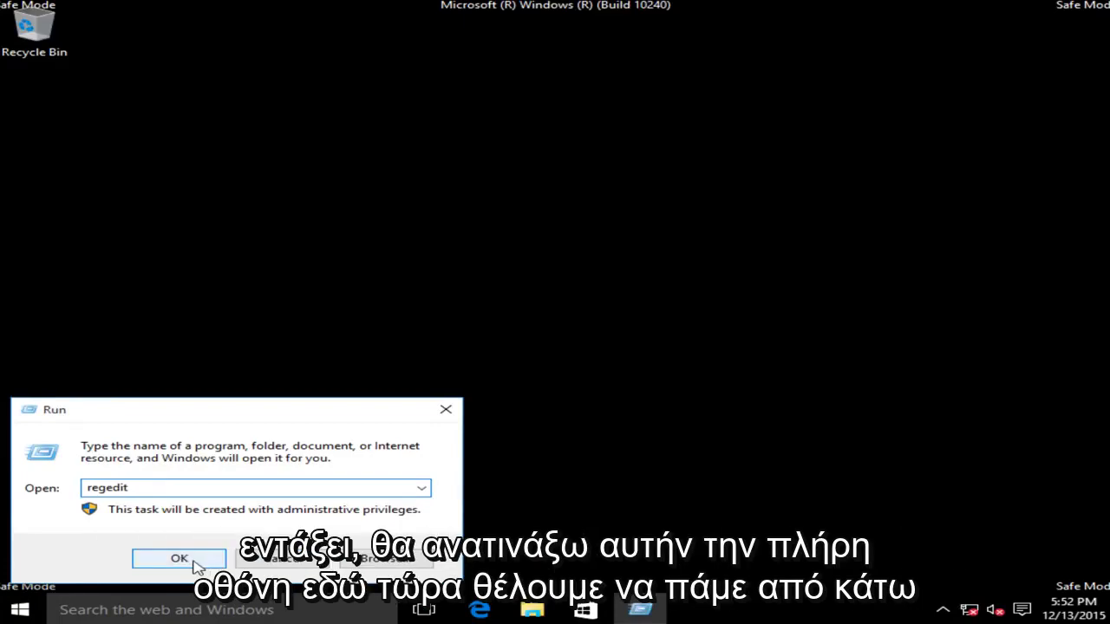
pyautogui.click(201, 564)
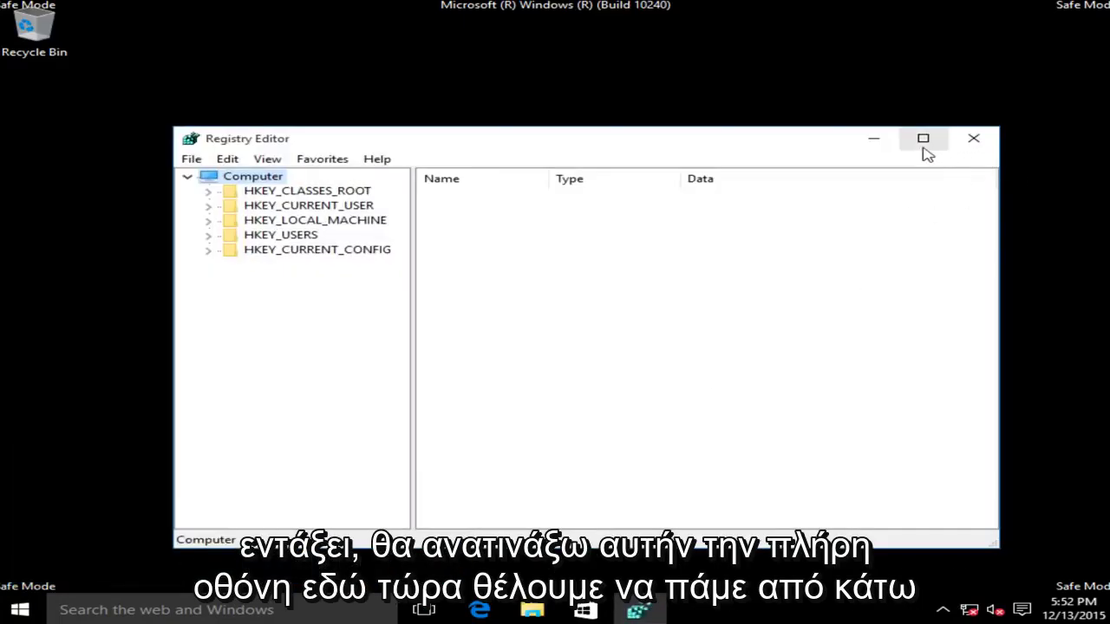
# - Maximize Registry Editor and expand HKEY_CURRENT_USER > Software > Microsoft
pyautogui.click(923, 141)
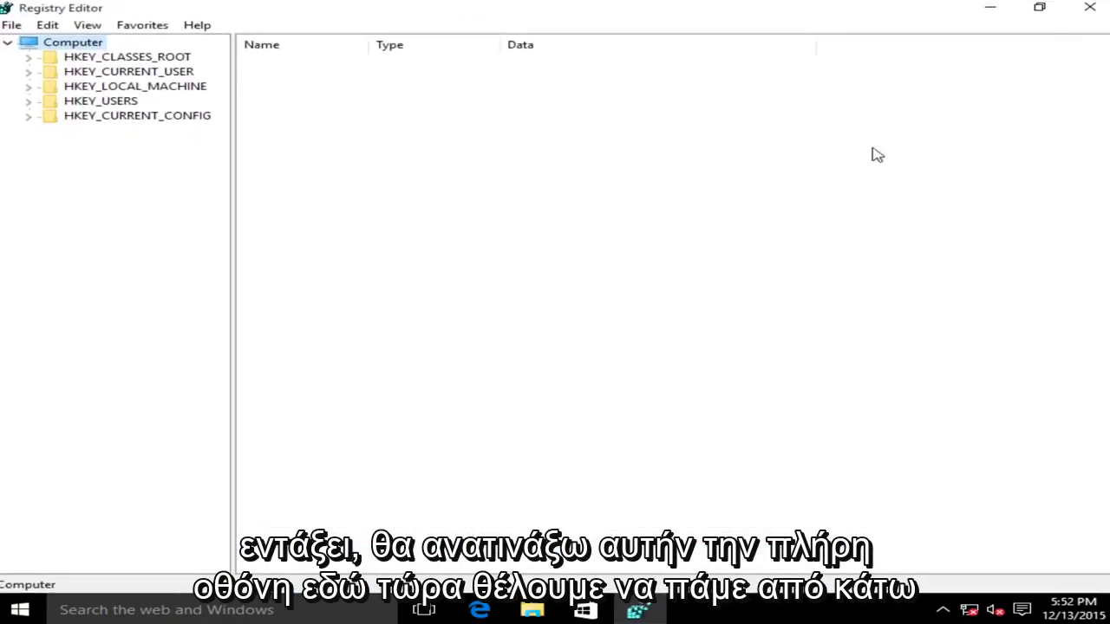
pyautogui.click(63, 73)
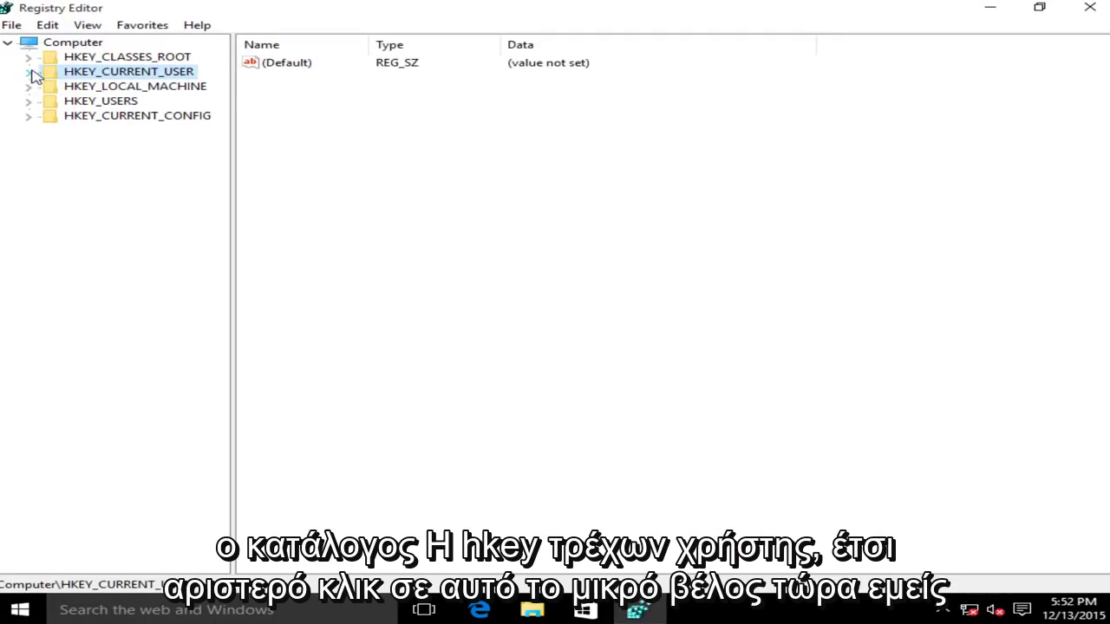
pyautogui.click(29, 72)
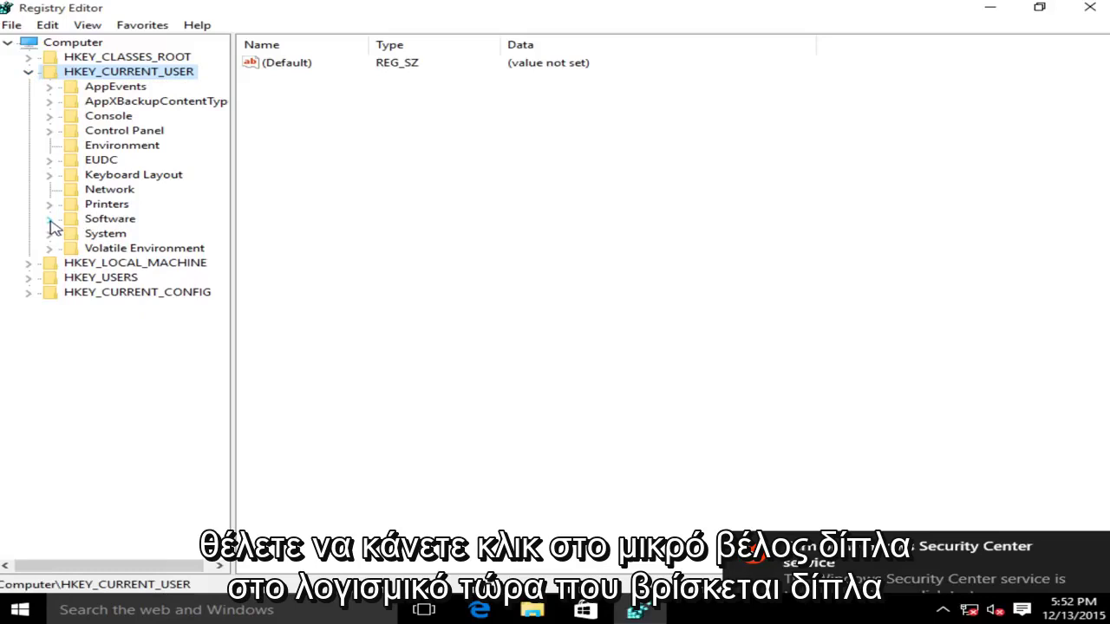
pyautogui.click(49, 220)
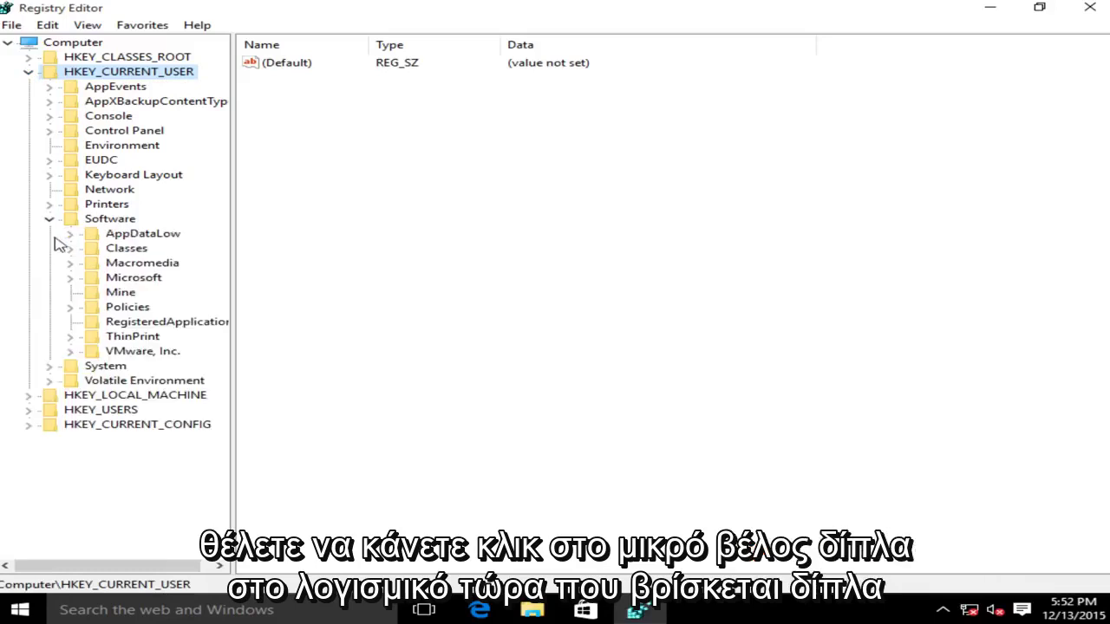
pyautogui.click(70, 279)
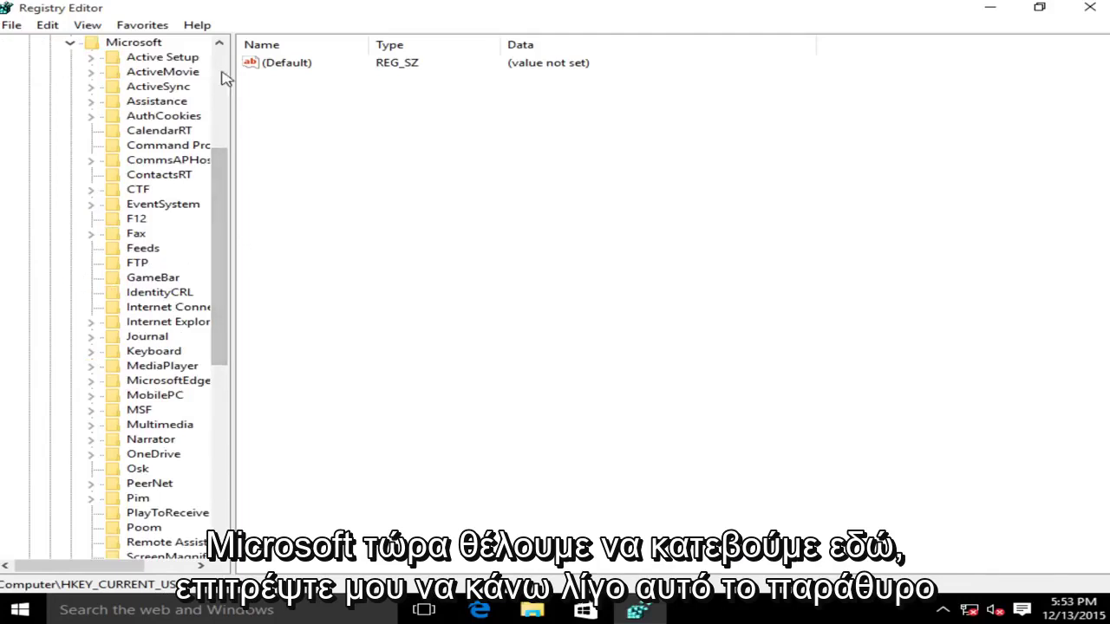
# - Widen the key tree and open Windows > CurrentVersion > Internet Settings to list its values
pyautogui.moveTo(233, 67); pyautogui.dragTo(319, 62)
pyautogui.moveTo(296, 222); pyautogui.dragTo(307, 367)
pyautogui.click(143, 425)
pyautogui.click(91, 425)
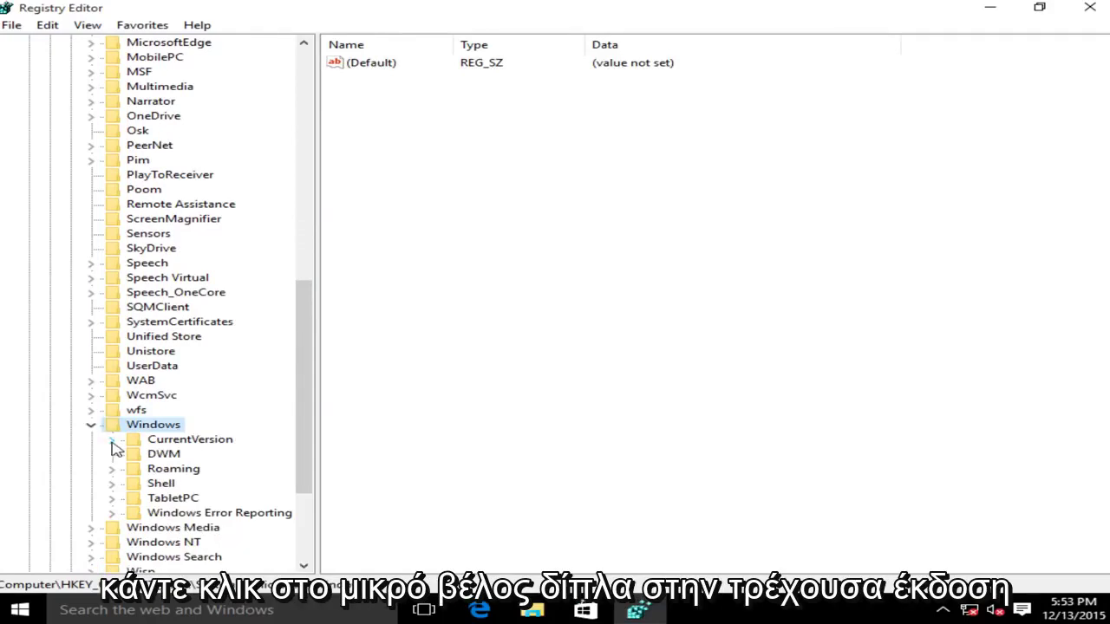
pyautogui.click(112, 439)
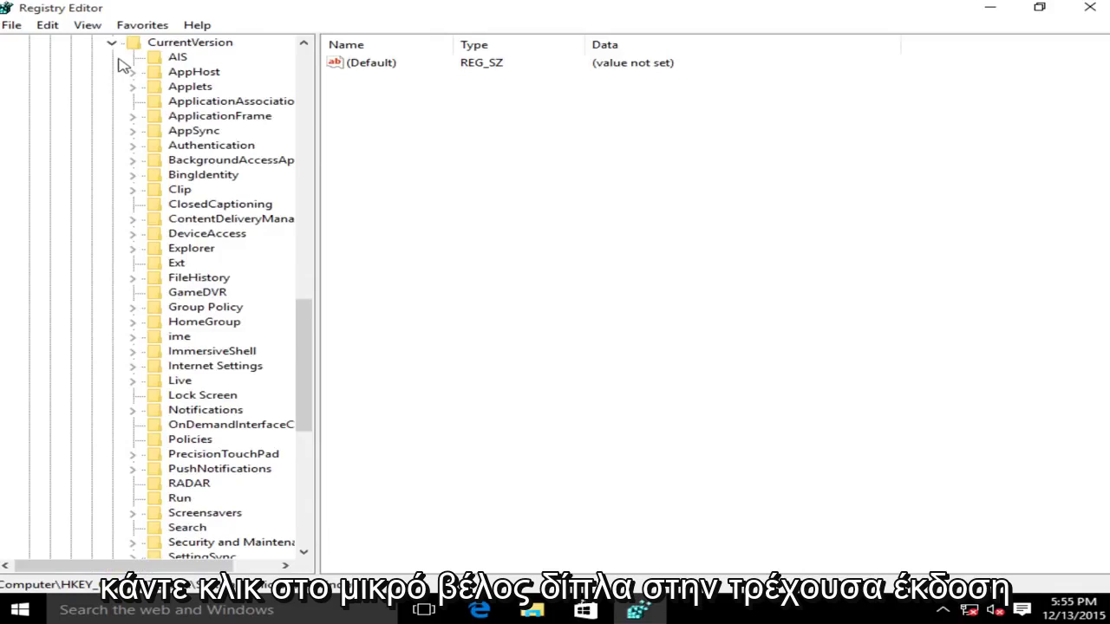
pyautogui.click(136, 374)
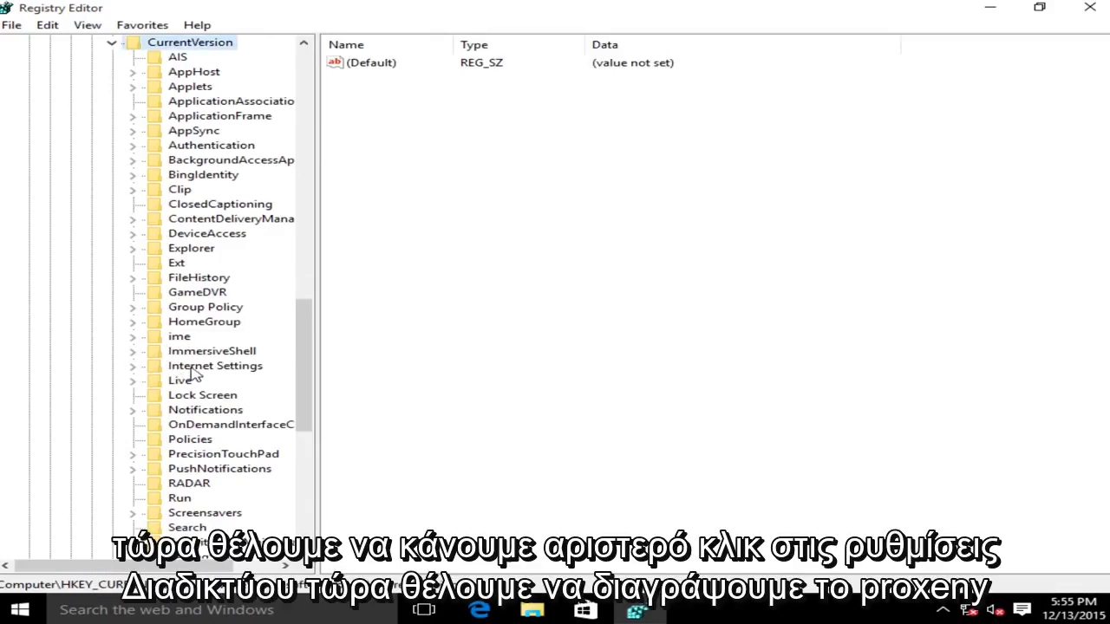
pyautogui.click(194, 369)
# - Delete the ProxyEnable value and confirm the deletion
pyautogui.click(359, 173)
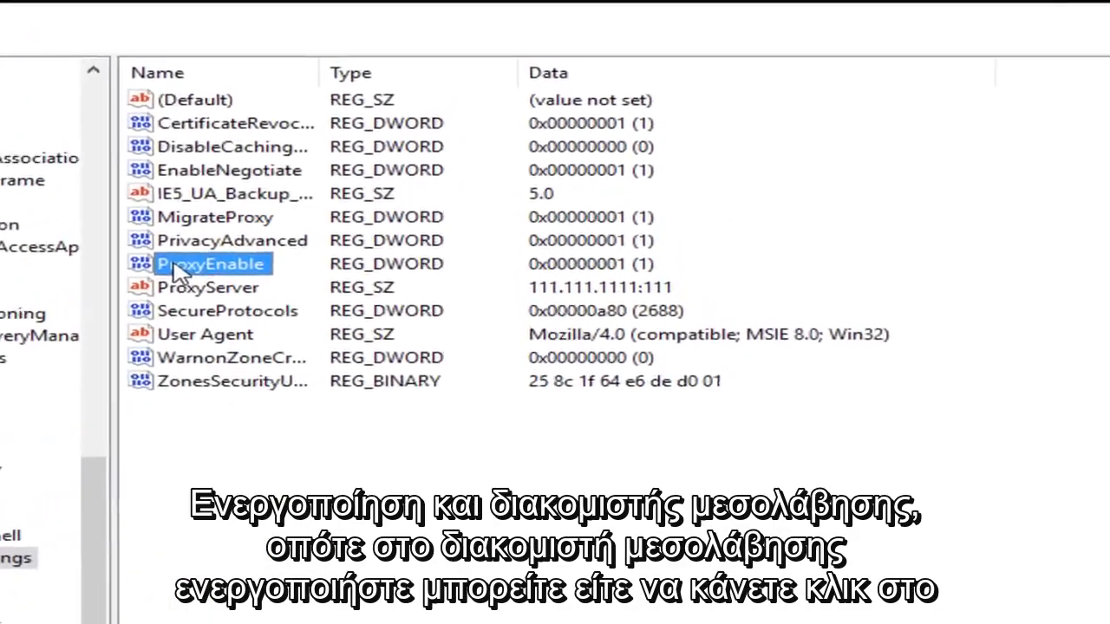
pyautogui.click(132, 317)
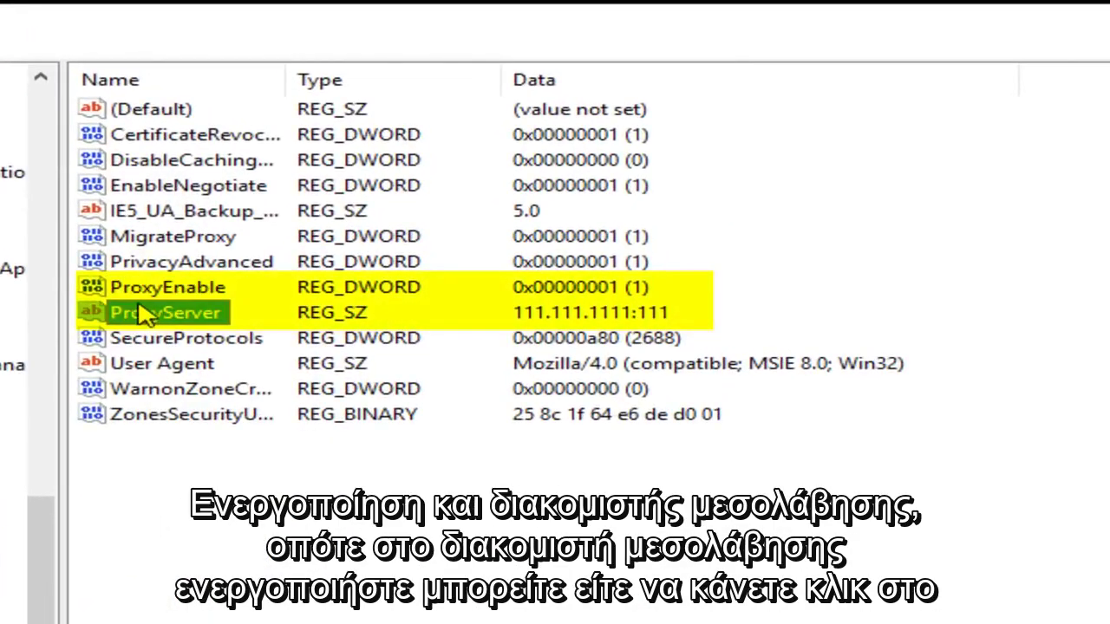
pyautogui.click(141, 296)
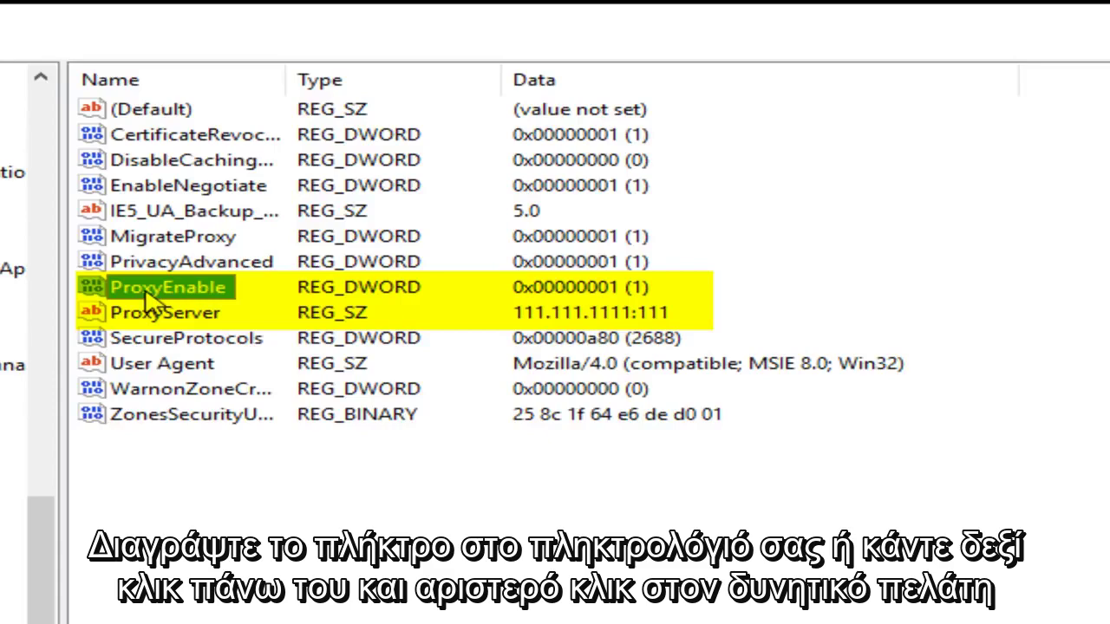
pyautogui.rightClick(147, 297)
pyautogui.click(225, 388)
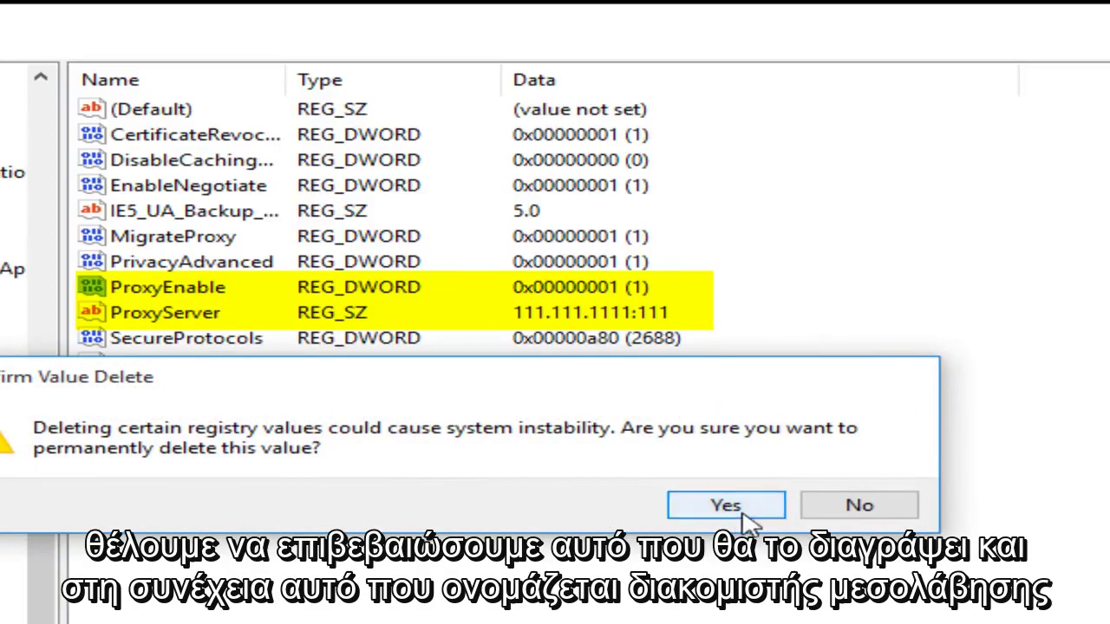
pyautogui.click(741, 511)
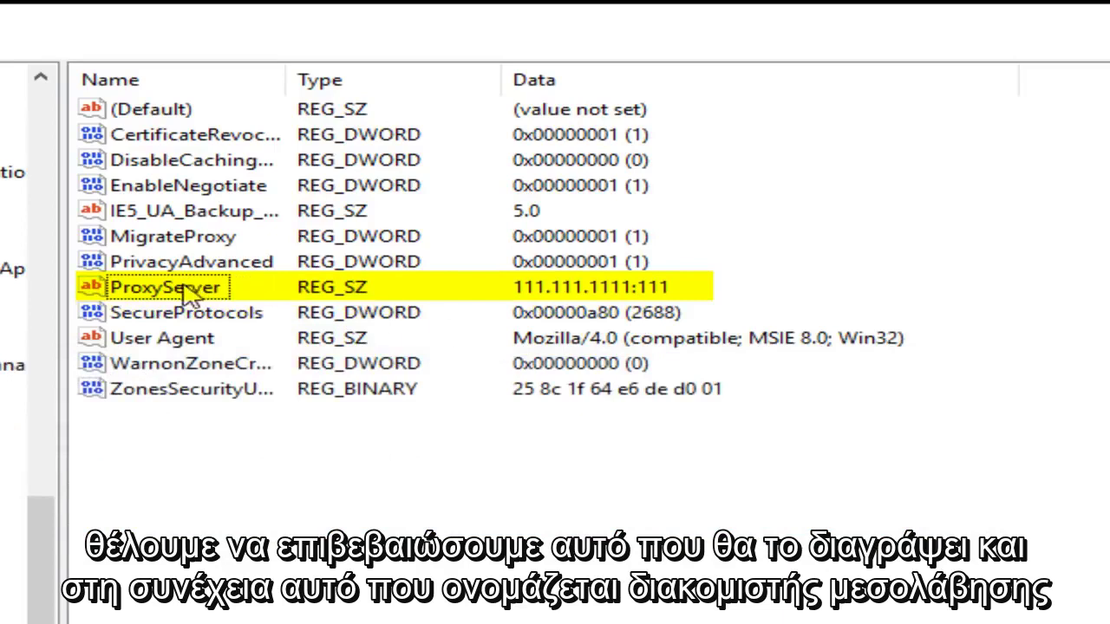
# - Delete the ProxyServer value and confirm the deletion
pyautogui.click(156, 293)
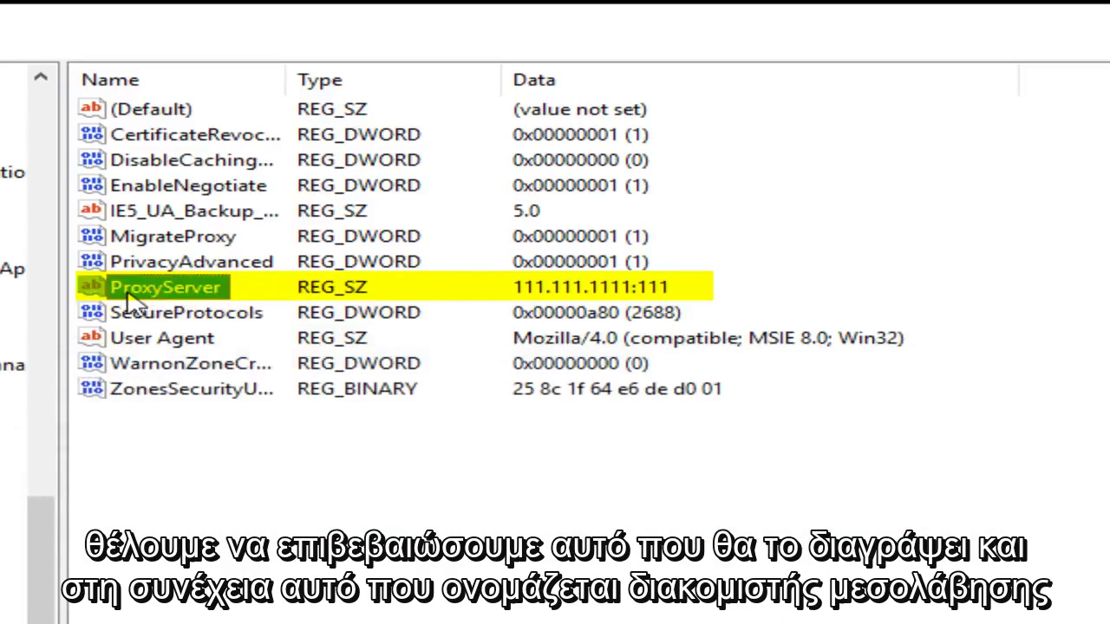
pyautogui.rightClick(173, 296)
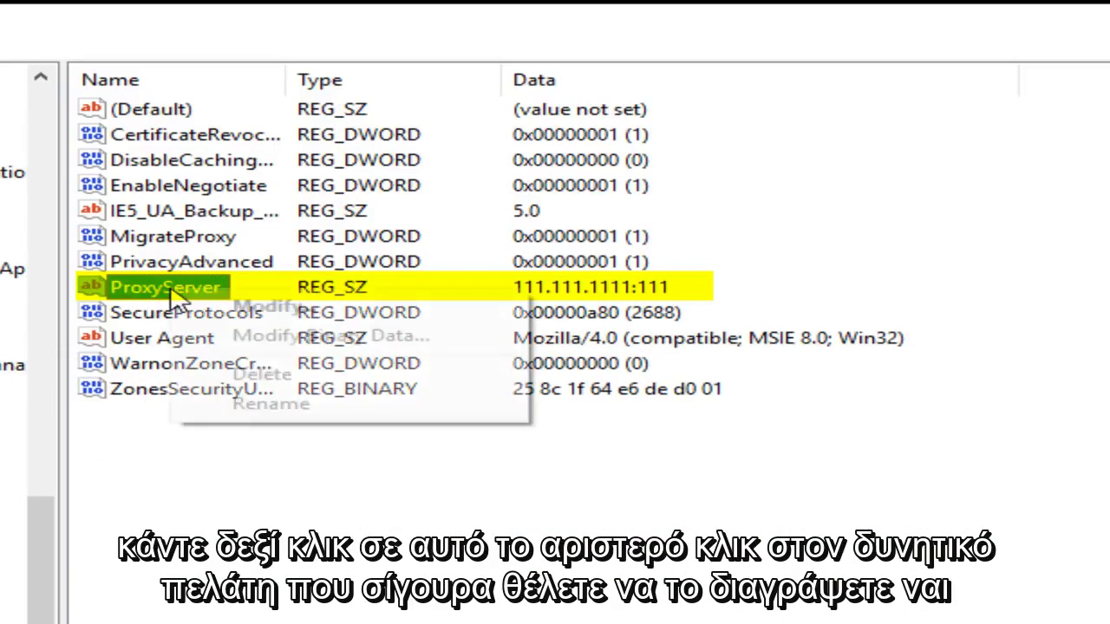
pyautogui.click(260, 374)
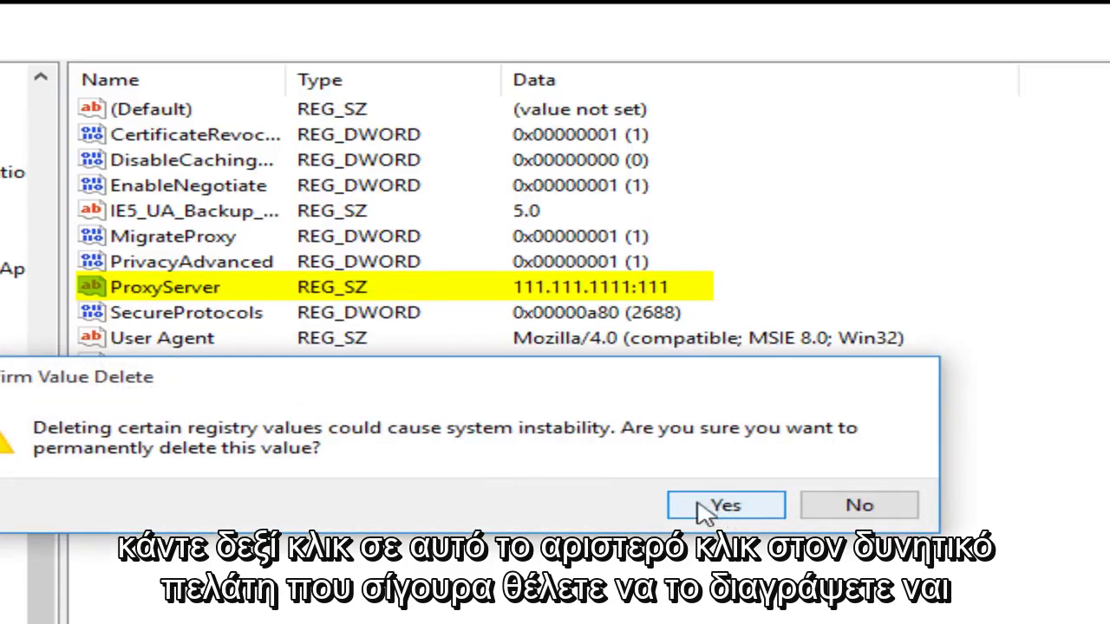
pyautogui.click(725, 507)
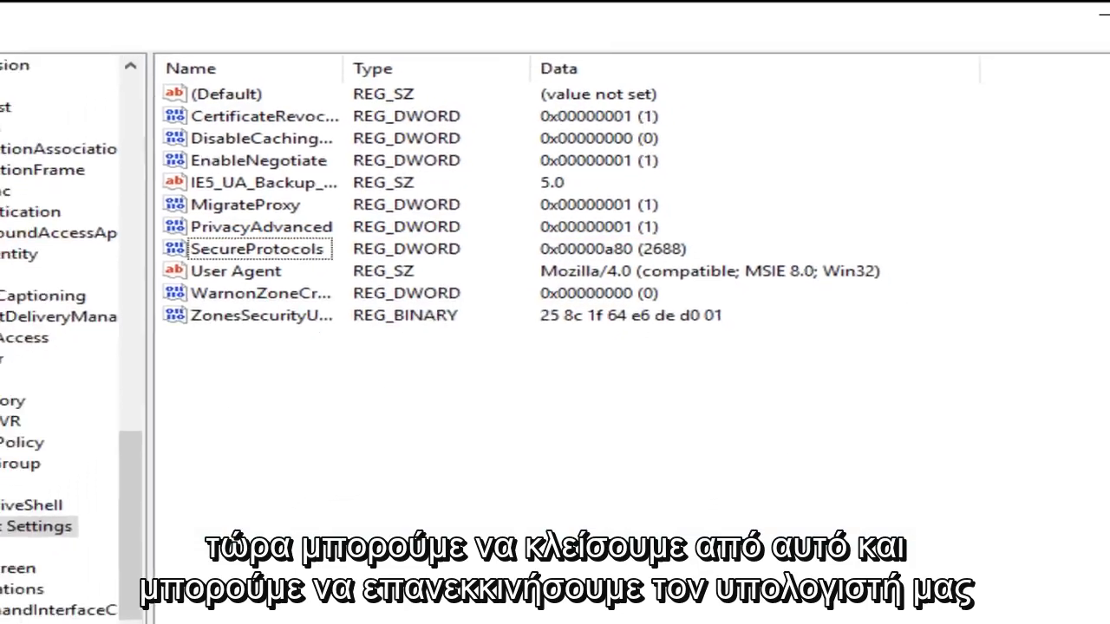
# - Close Registry Editor and restart Windows from the Start quick menu's shutdown options
pyautogui.click(1088, 10)
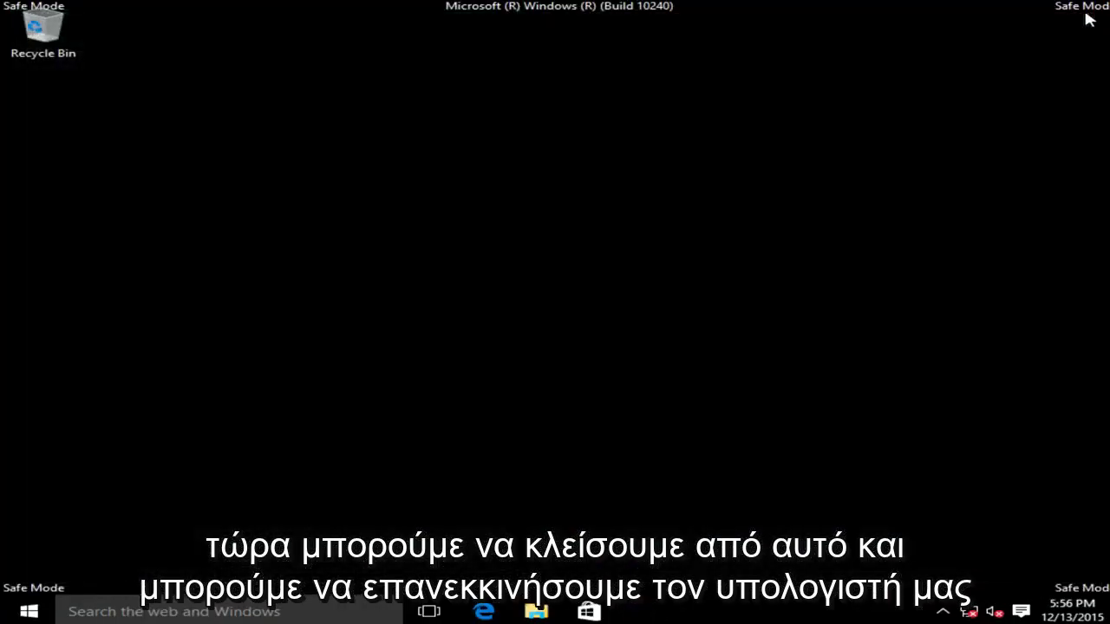
pyautogui.rightClick(30, 611)
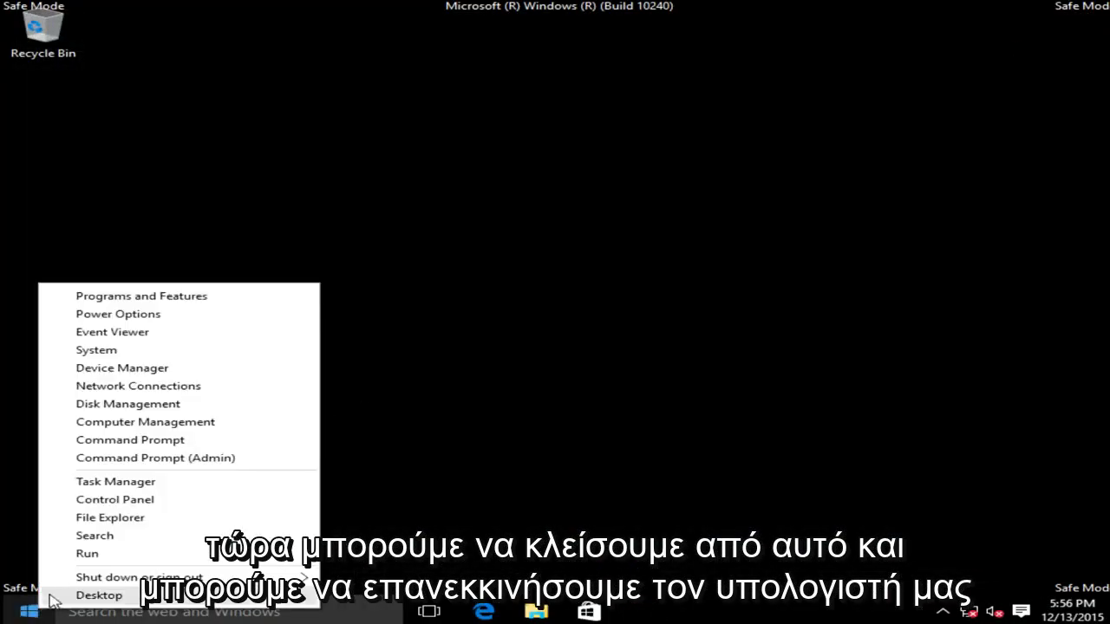
pyautogui.moveTo(98, 587)
pyautogui.click(371, 612)
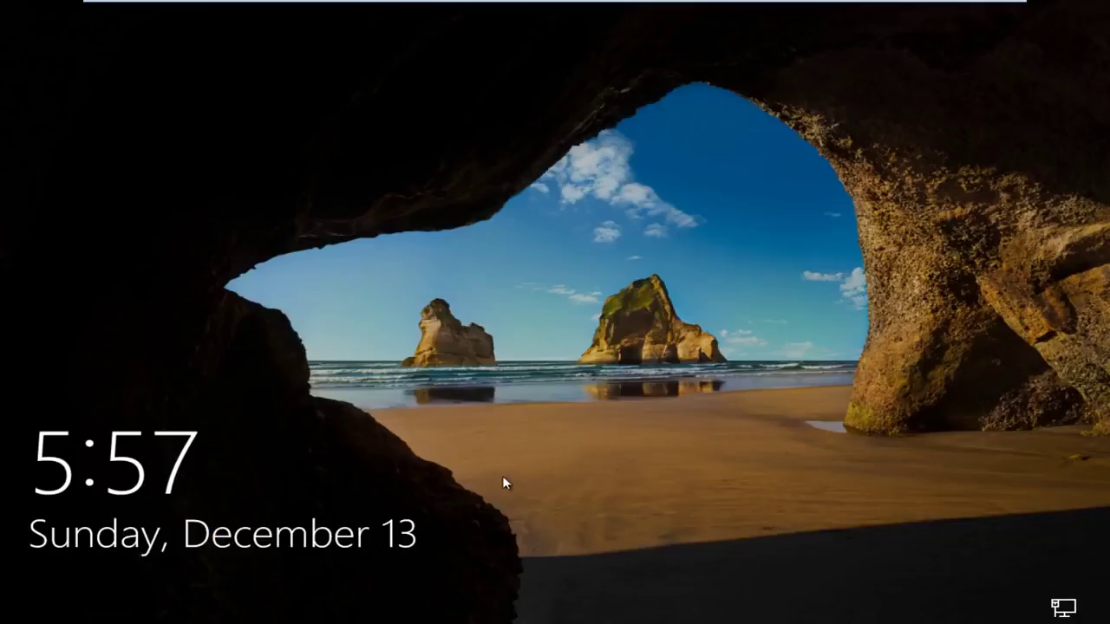
# - Dismiss the lock screen and sign in with the account password
pyautogui.moveTo(502, 480); pyautogui.dragTo(567, 362)
pyautogui.click(523, 375)
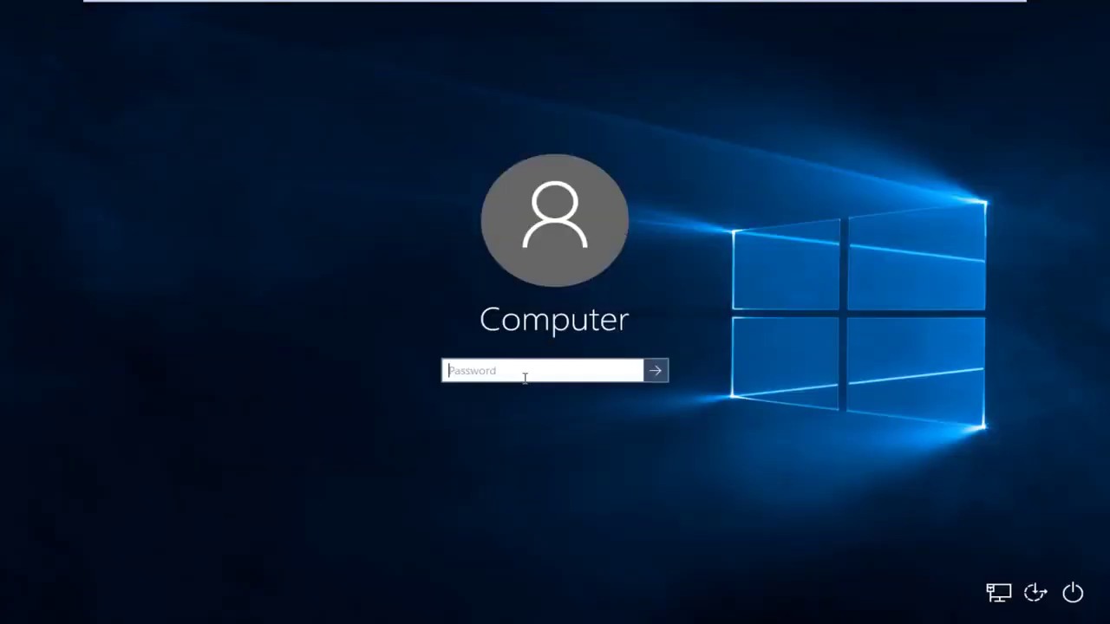
pyautogui.write('123456')
pyautogui.press('Return')
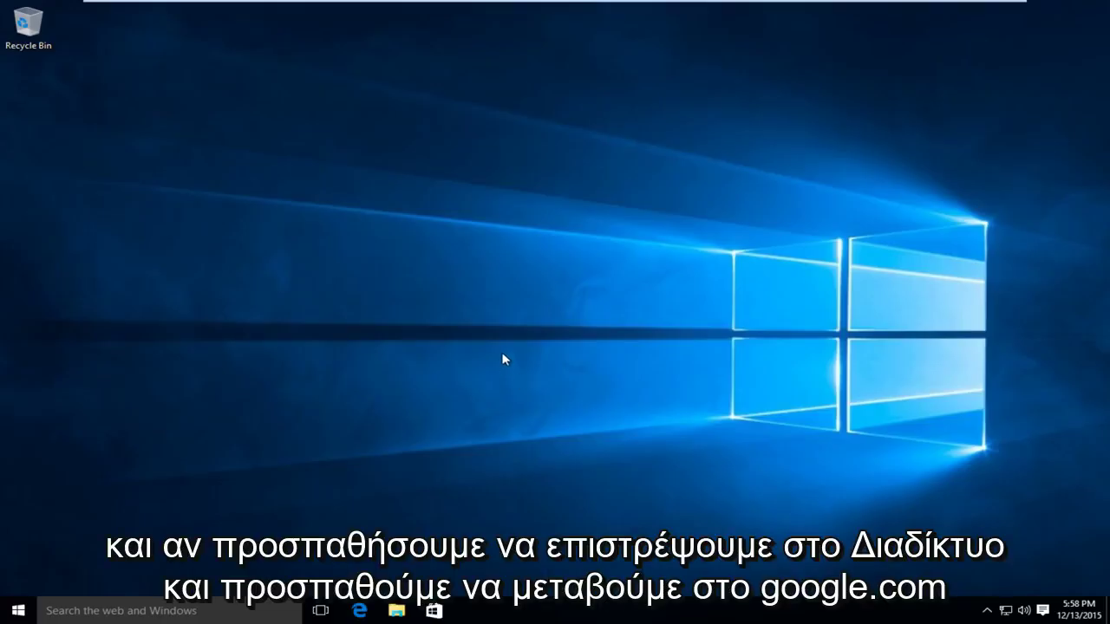
# - Open Microsoft Edge and load google.com
pyautogui.click(363, 610)
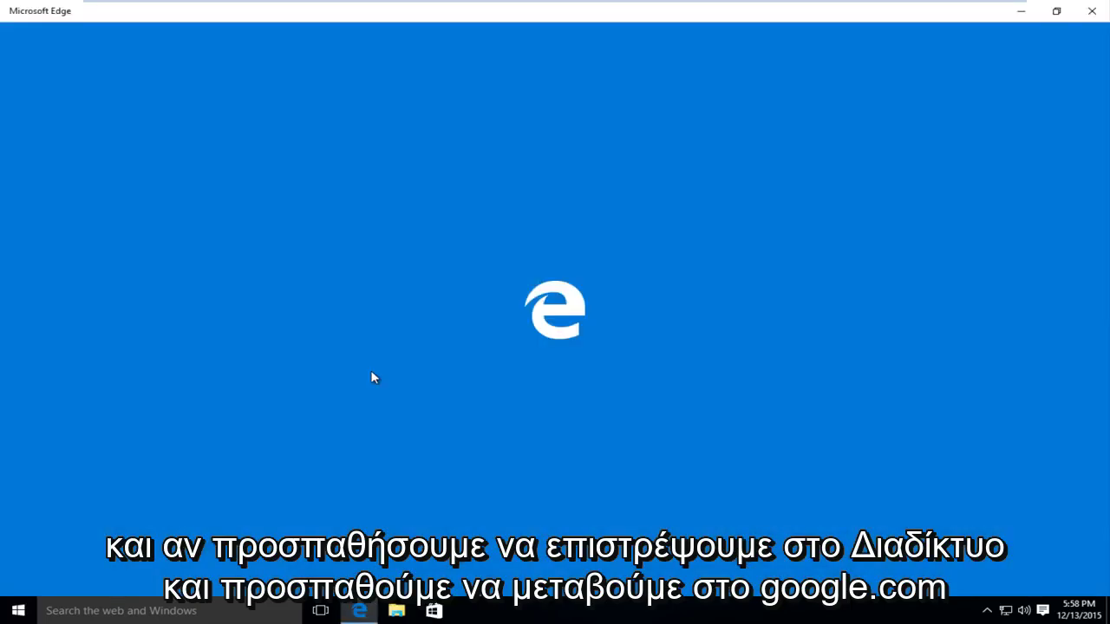
pyautogui.write('goog')
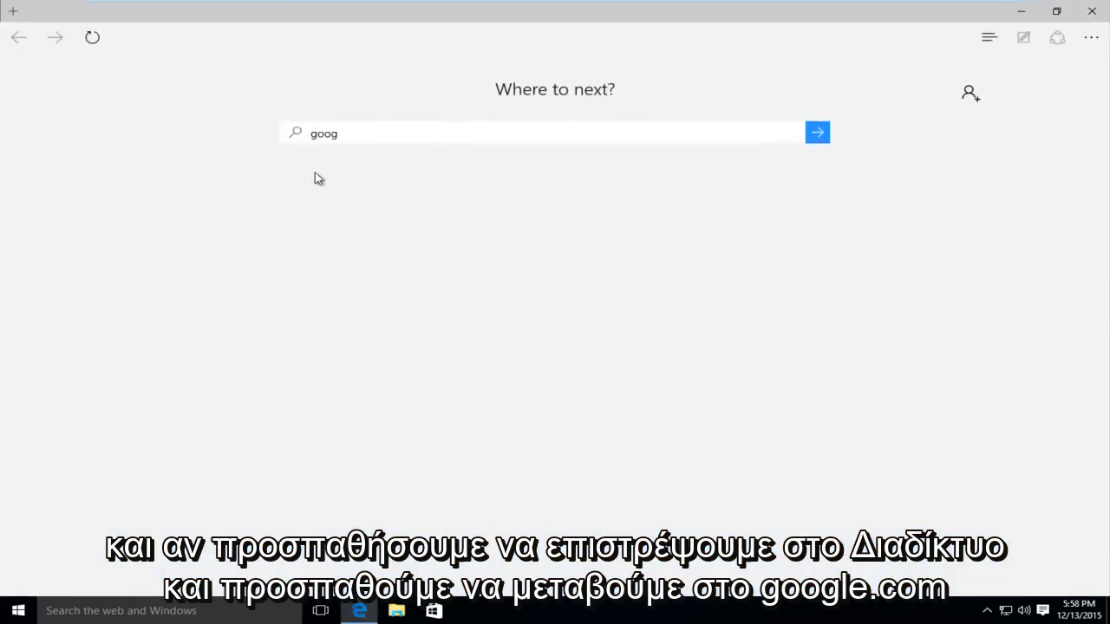
pyautogui.write('le.com')
pyautogui.press('Return')
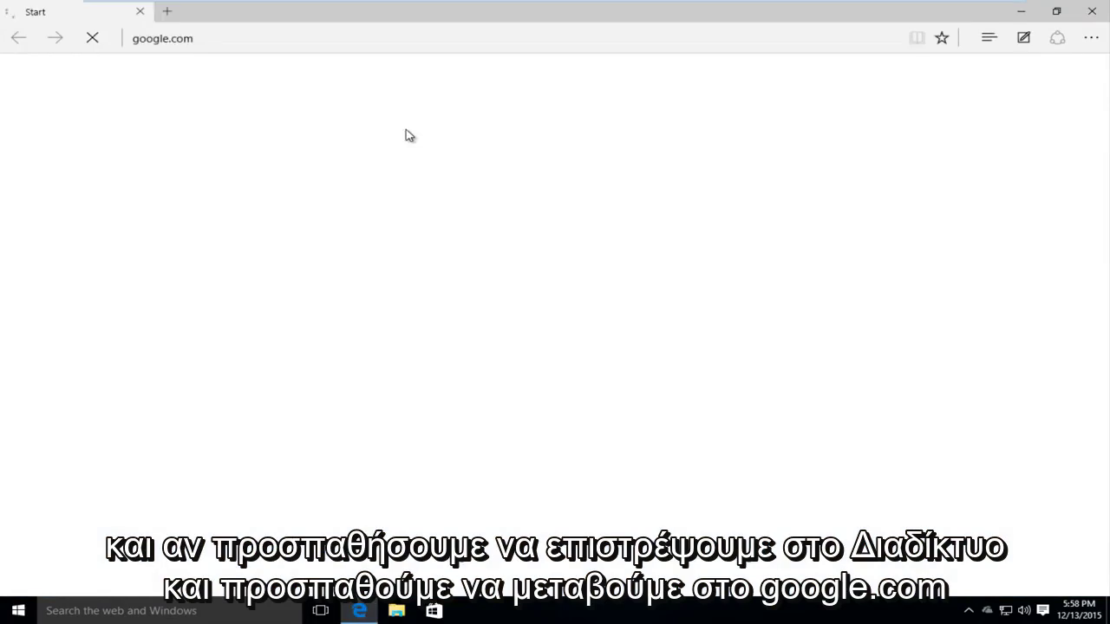